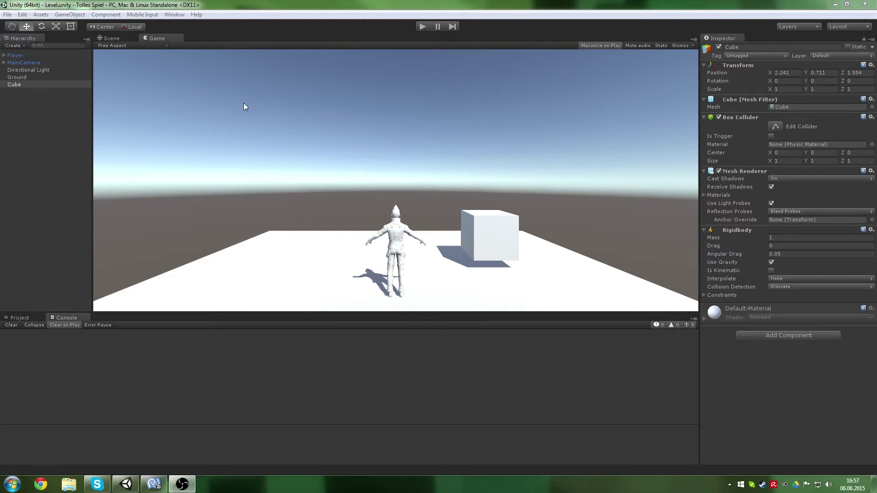
Step: Switch to the Scene view, orbit around the player and cube, and select the Player
{"action": "left_click", "coordinate": [116, 38]}
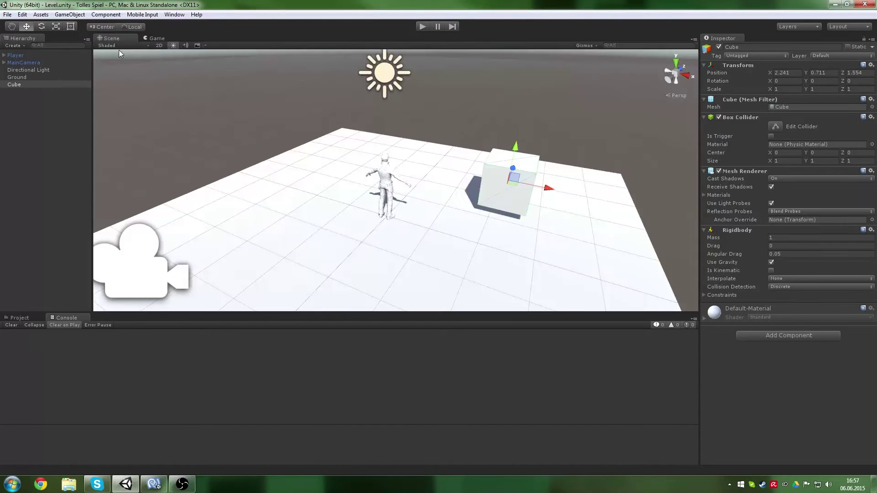
{"action": "right_click_drag", "start_coordinate": [382, 209], "coordinate": [389, 194]}
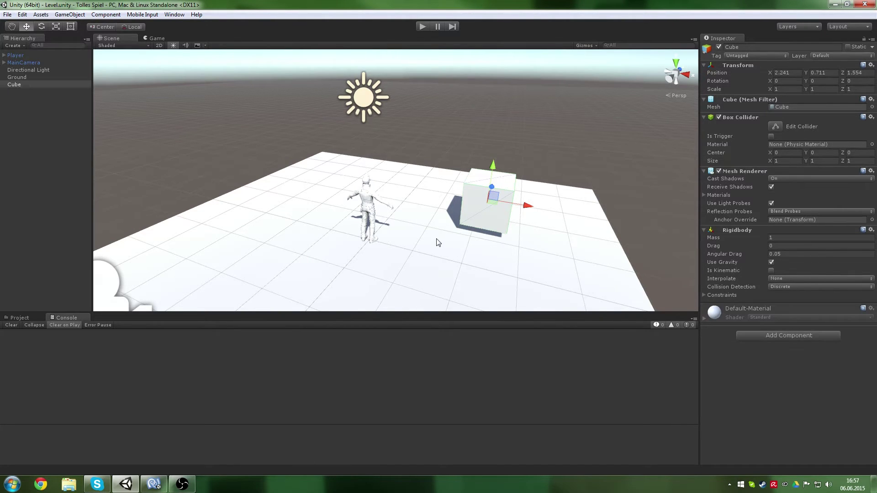
{"action": "mouse_move", "coordinate": [461, 196]}
{"action": "left_mouse_down", "text": "alt"}
{"action": "mouse_move", "coordinate": [459, 207]}
{"action": "mouse_move", "coordinate": [484, 209]}
{"action": "mouse_move", "coordinate": [477, 228]}
{"action": "left_mouse_up", "text": "alt"}
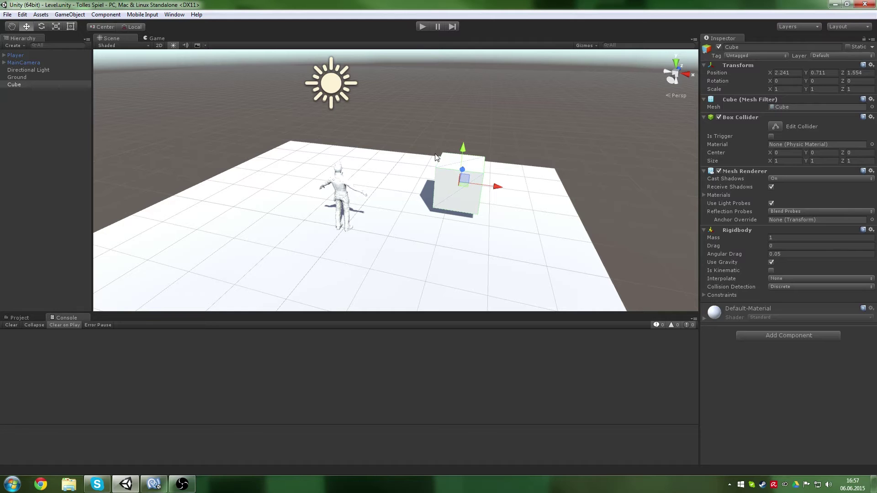
{"action": "mouse_move", "coordinate": [437, 161]}
{"action": "left_mouse_down", "text": "alt"}
{"action": "mouse_move", "coordinate": [549, 116]}
{"action": "mouse_move", "coordinate": [509, 134]}
{"action": "left_mouse_up", "text": "alt"}
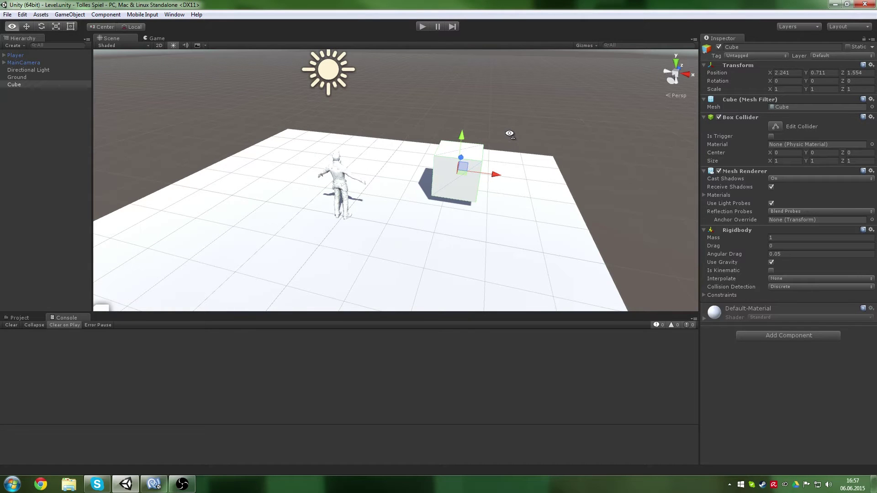
{"action": "mouse_move", "coordinate": [509, 133]}
{"action": "left_mouse_down", "text": "alt"}
{"action": "mouse_move", "coordinate": [486, 142]}
{"action": "mouse_move", "coordinate": [500, 137]}
{"action": "left_mouse_up", "text": "alt"}
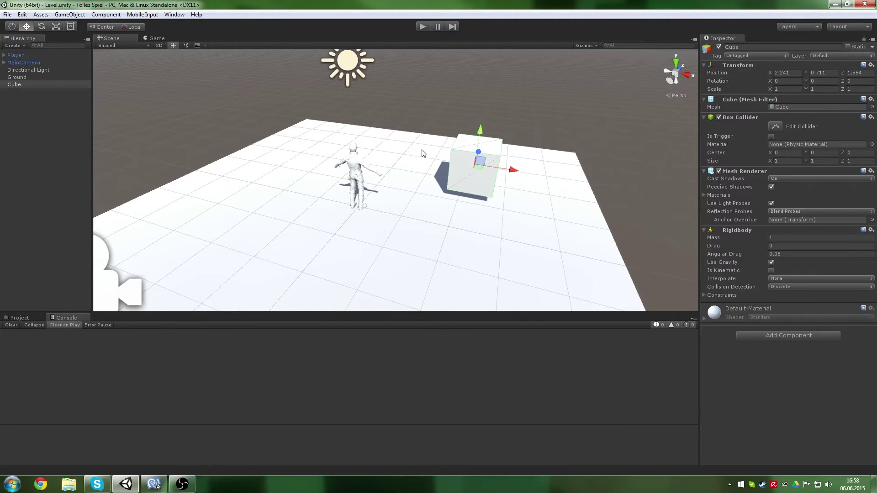
{"action": "right_click_drag", "start_coordinate": [475, 210], "coordinate": [493, 195]}
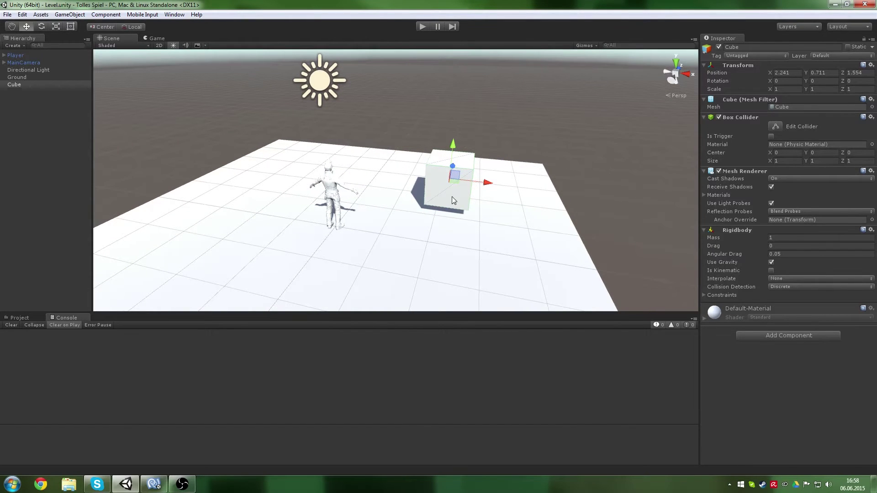
{"action": "left_click", "coordinate": [23, 55]}
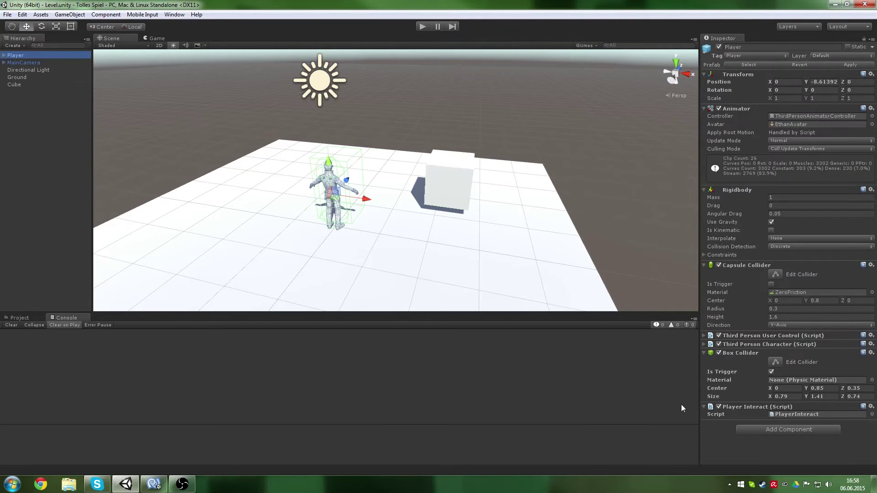
Step: Open the PlayerInteract script in MonoDevelop and add a blank line after Update
{"action": "double_click", "coordinate": [770, 414]}
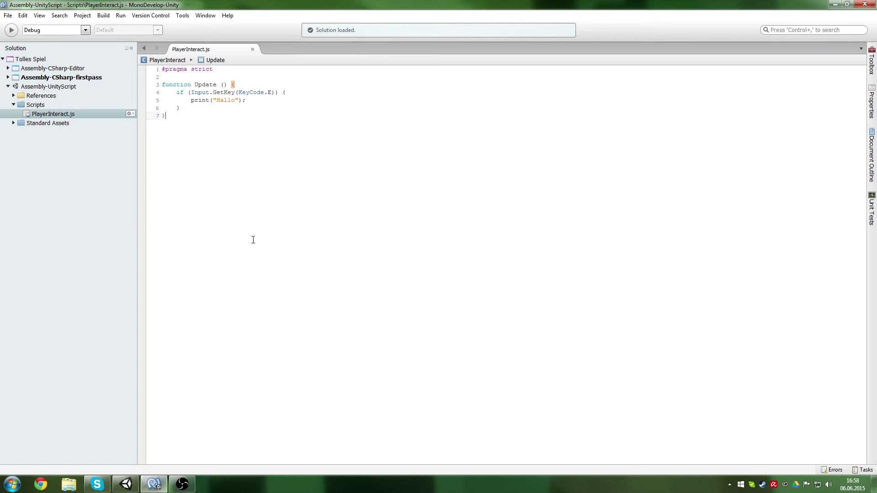
{"action": "key", "text": "Return"}
{"action": "key", "text": "Return"}
Step: Write function OnTriggerEnter() { print("hi"); } below Update, save, and return to Unity
{"action": "type", "text": "function OnTriggerEnter"}
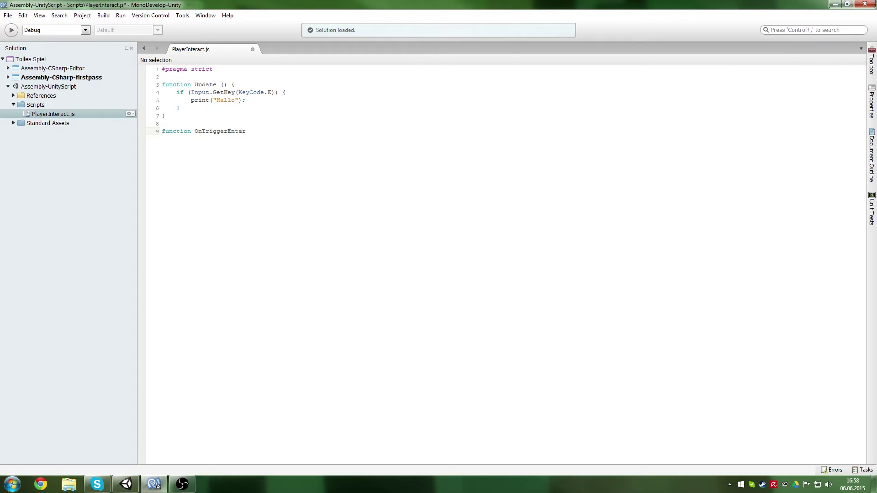
{"action": "type", "text": ")"}
{"action": "type", "text": " {"}
{"action": "key", "text": "Return"}
{"action": "key", "text": "Return"}
{"action": "type", "text": "}"}
{"action": "left_click", "coordinate": [163, 139]}
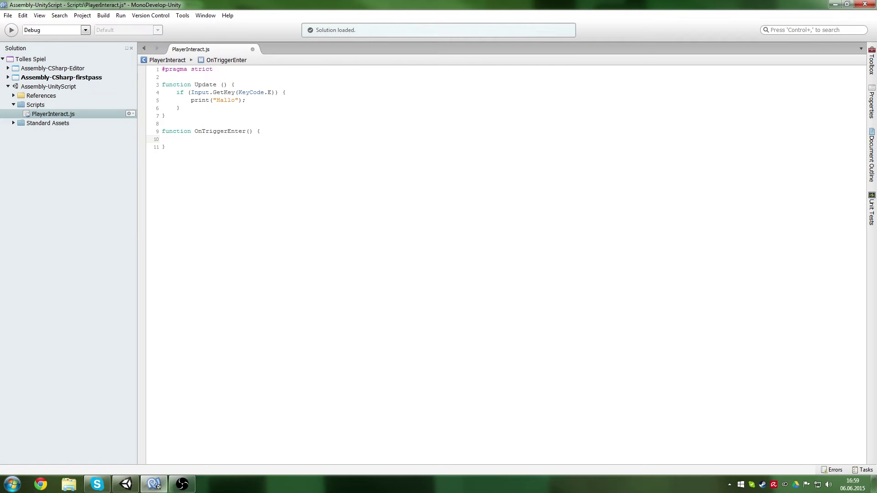
{"action": "type", "text": "print(\""}
{"action": "type", "text": "hi\");"}
{"action": "key", "text": "ctrl+s"}
{"action": "left_click", "coordinate": [126, 483]}
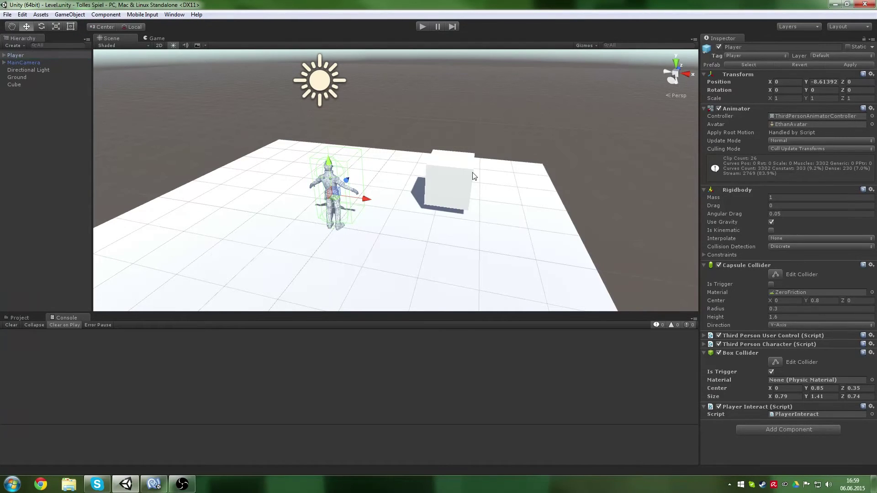
Step: Play the scene, walk the player into the cube so 'hi' is logged, then stop
{"action": "left_click", "coordinate": [422, 27]}
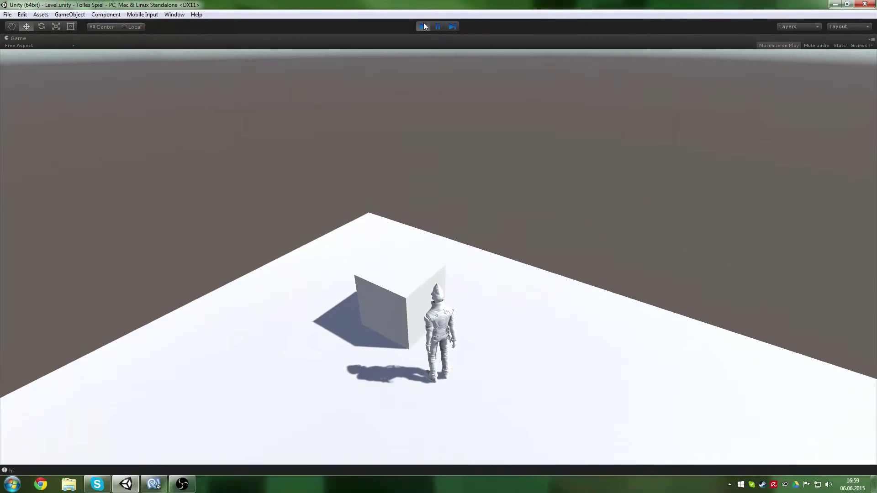
{"action": "left_click", "coordinate": [423, 26]}
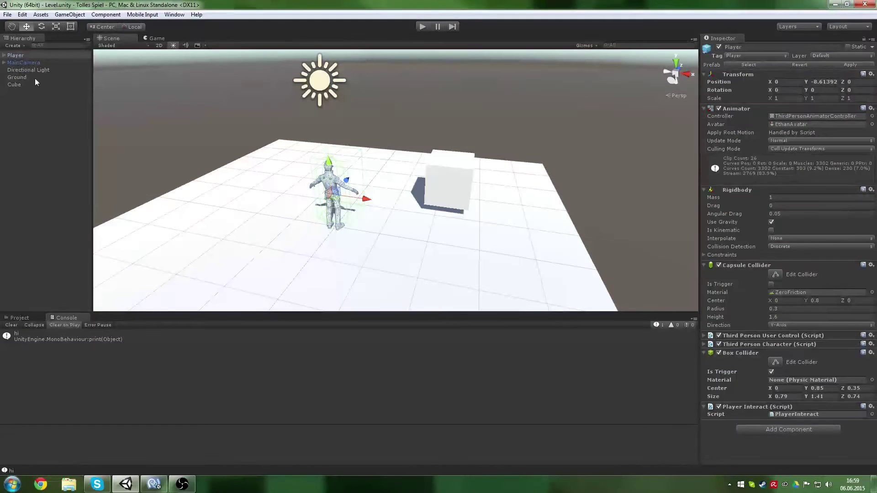
{"action": "left_click", "coordinate": [96, 14]}
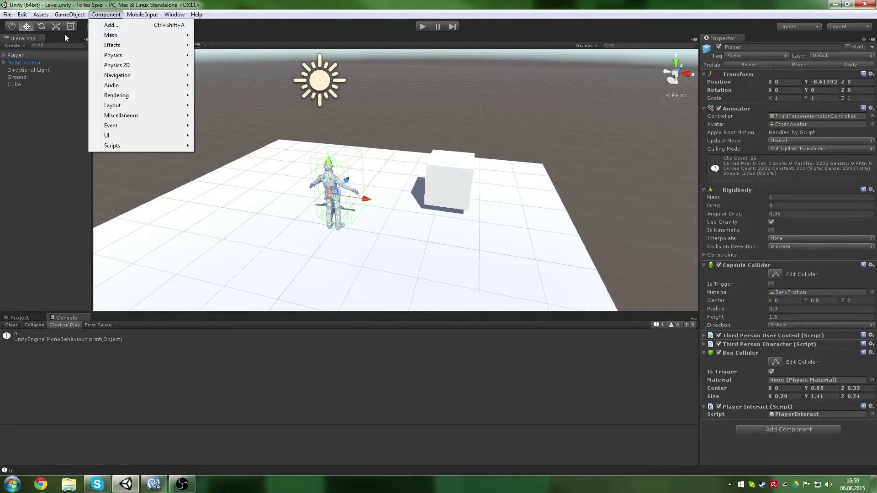
Step: Create a new cube and move it to the left of the player
{"action": "mouse_move", "coordinate": [85, 45]}
{"action": "left_click", "coordinate": [239, 45]}
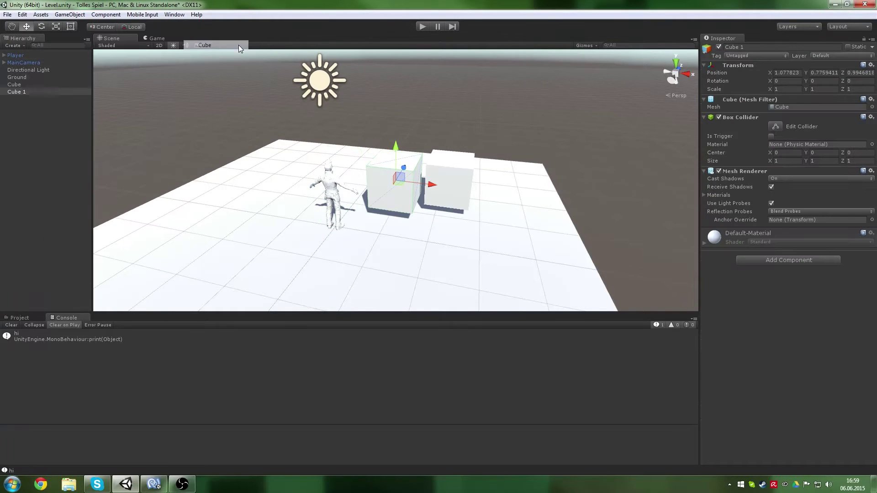
{"action": "mouse_move", "coordinate": [421, 184]}
{"action": "left_mouse_down"}
{"action": "mouse_move", "coordinate": [286, 189]}
{"action": "mouse_move", "coordinate": [257, 157]}
{"action": "left_mouse_up"}
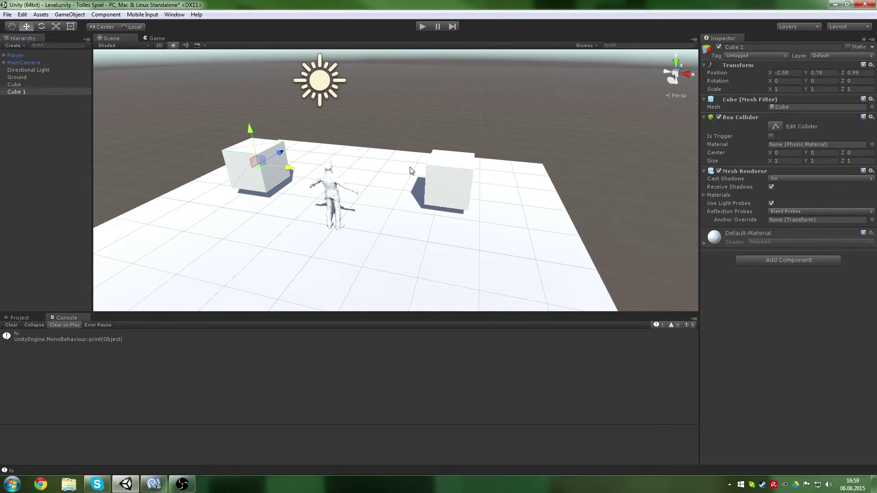
Step: Scale the original cube to 0.5 on X, Y and Z
{"action": "left_click", "coordinate": [455, 187]}
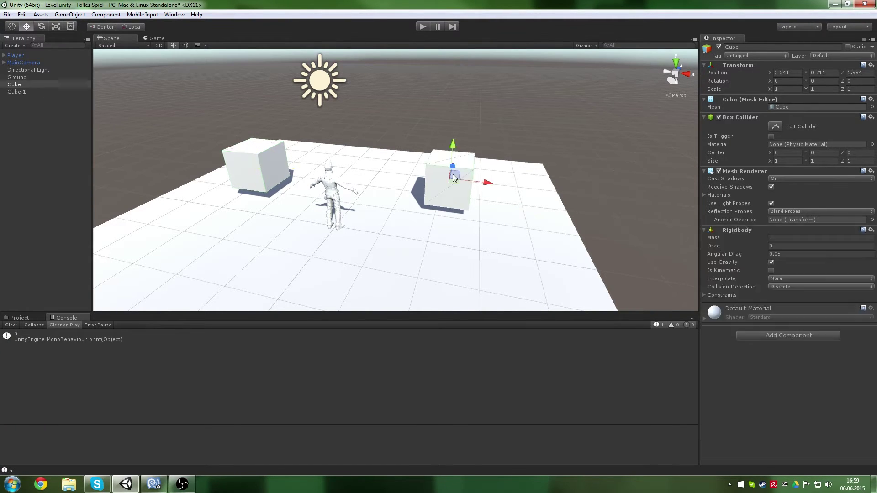
{"action": "left_click", "coordinate": [788, 90]}
{"action": "type", "text": "0.5"}
{"action": "key", "text": "Tab"}
{"action": "type", "text": "0.5"}
{"action": "key", "text": "Tab"}
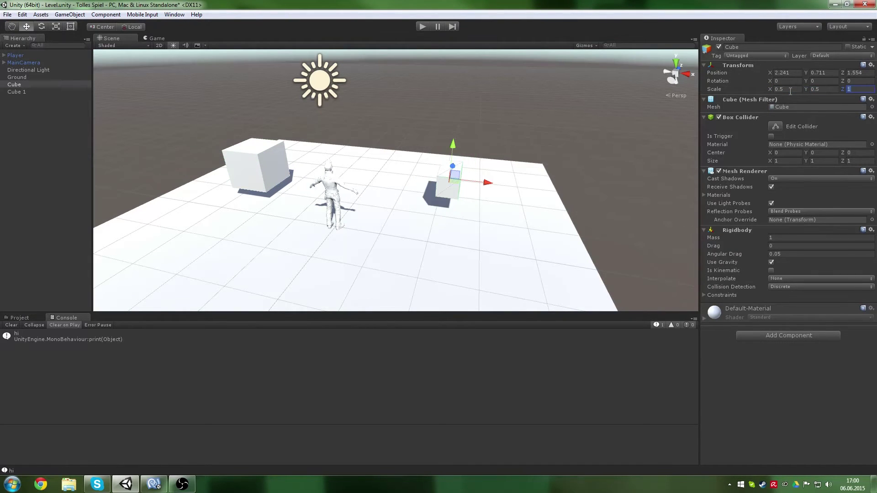
{"action": "type", "text": ".5"}
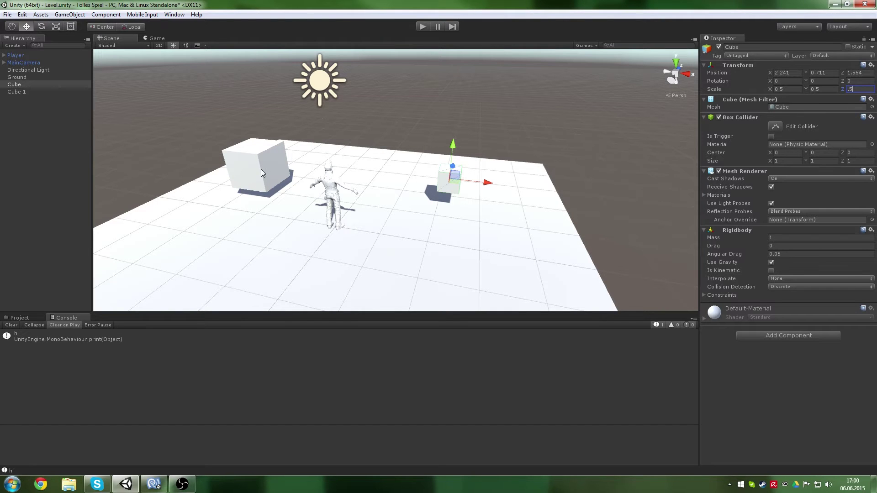
{"action": "left_click", "coordinate": [14, 92]}
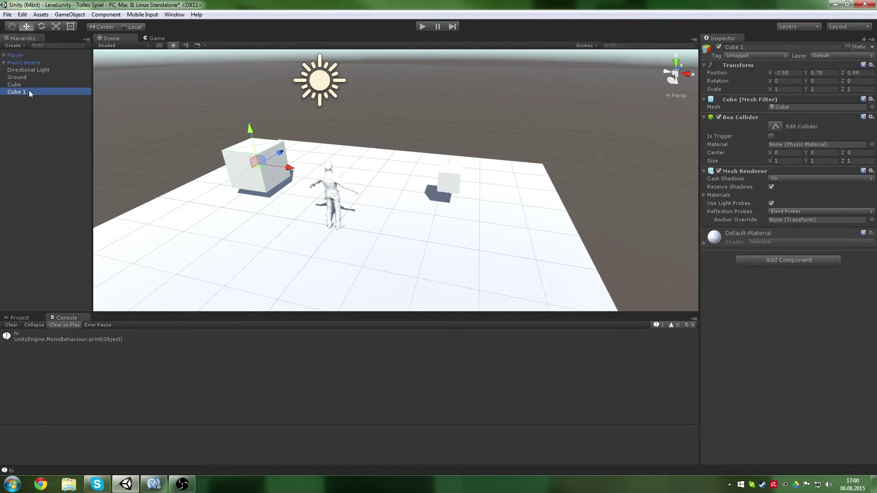
{"action": "left_click", "coordinate": [23, 84]}
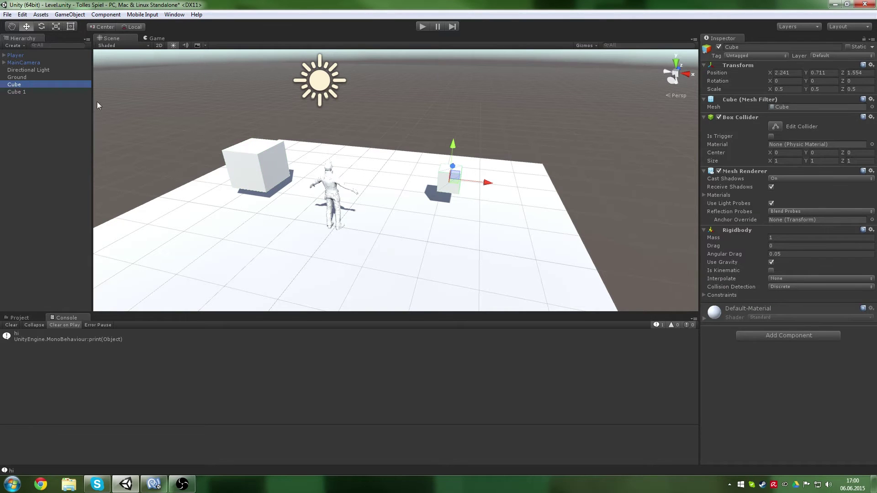
Step: Create a new tag named 'Pickup' in Tags & Layers
{"action": "left_click", "coordinate": [742, 55]}
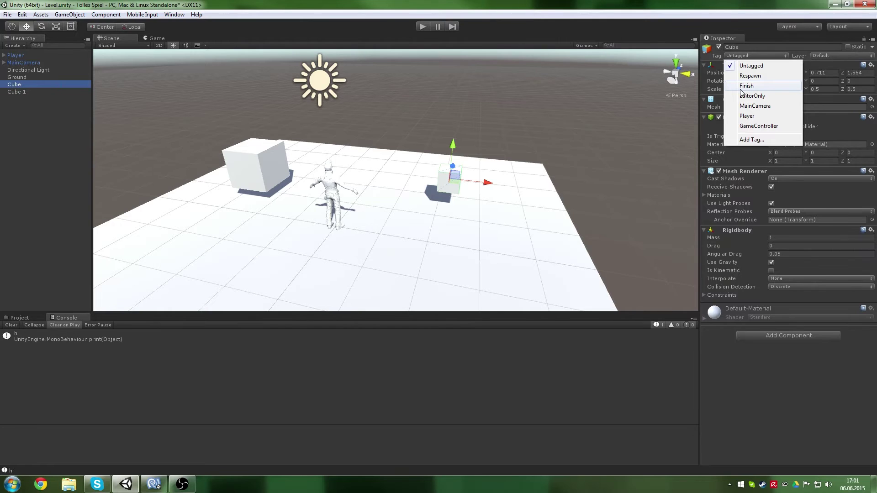
{"action": "left_click", "coordinate": [761, 141]}
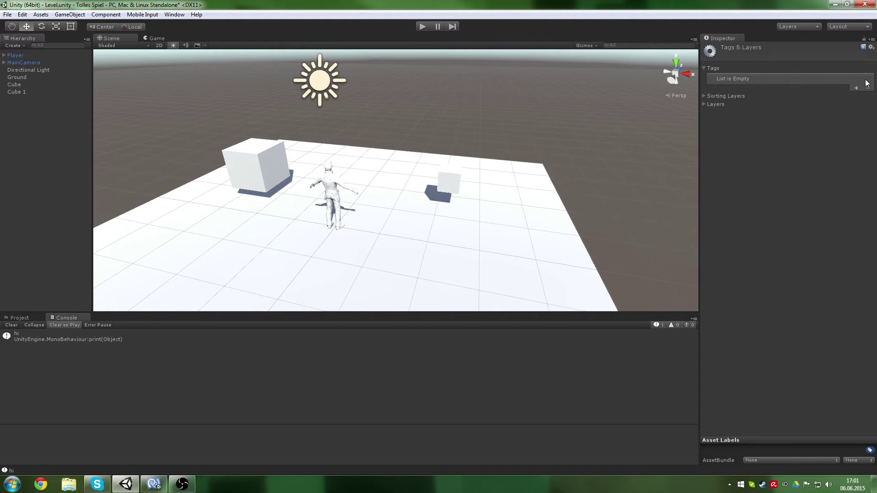
{"action": "left_click", "coordinate": [856, 88]}
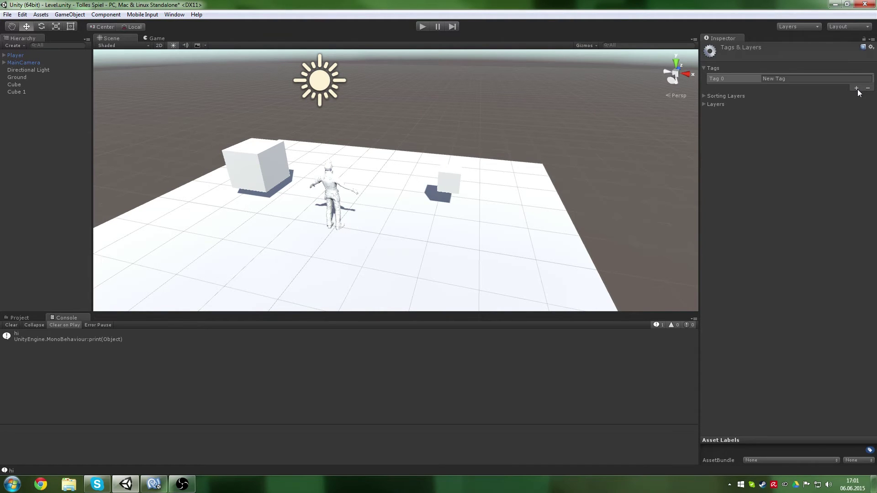
{"action": "left_click", "coordinate": [784, 79]}
{"action": "type", "text": "Pcikup"}
{"action": "key", "text": "BackSpace"}
{"action": "key", "text": "BackSpace"}
{"action": "key", "text": "BackSpace"}
{"action": "key", "text": "BackSpace"}
{"action": "key", "text": "BackSpace"}
{"action": "type", "text": "ick"}
{"action": "type", "text": "up"}
Step: Assign the Pickup tag to the Cube and return to the script in MonoDevelop
{"action": "left_click", "coordinate": [39, 85]}
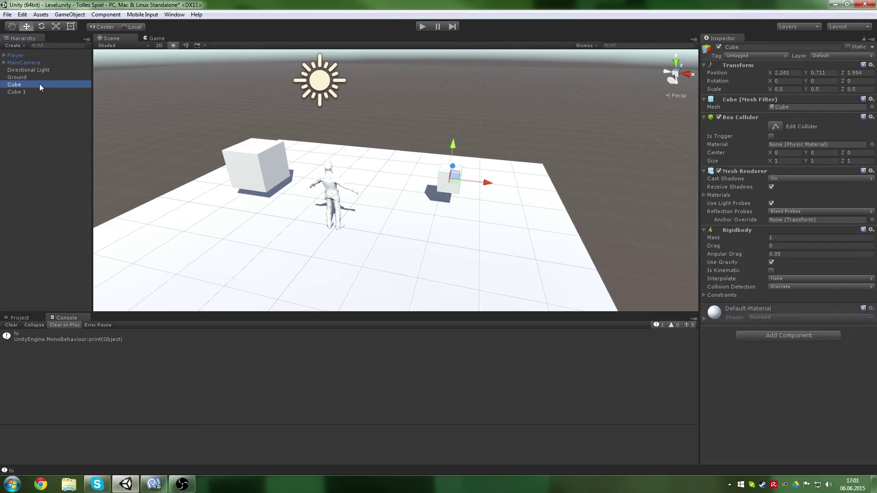
{"action": "left_click", "coordinate": [758, 55]}
{"action": "left_click", "coordinate": [754, 136]}
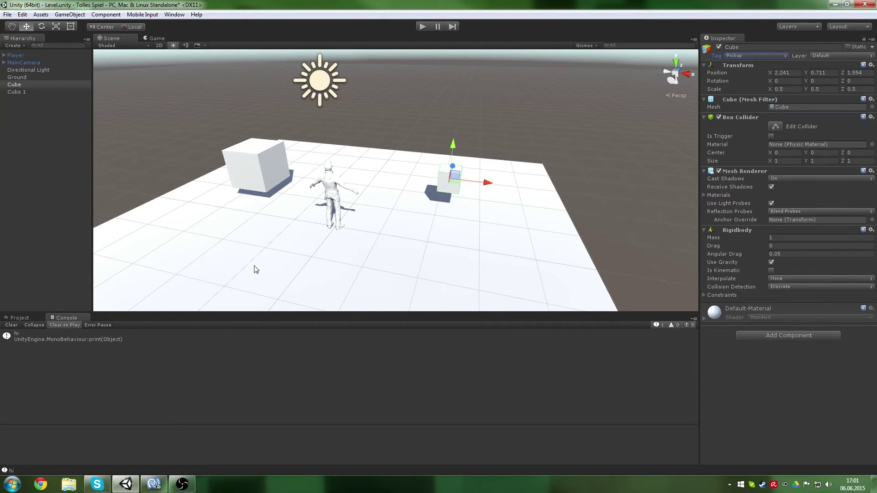
{"action": "left_click", "coordinate": [157, 486]}
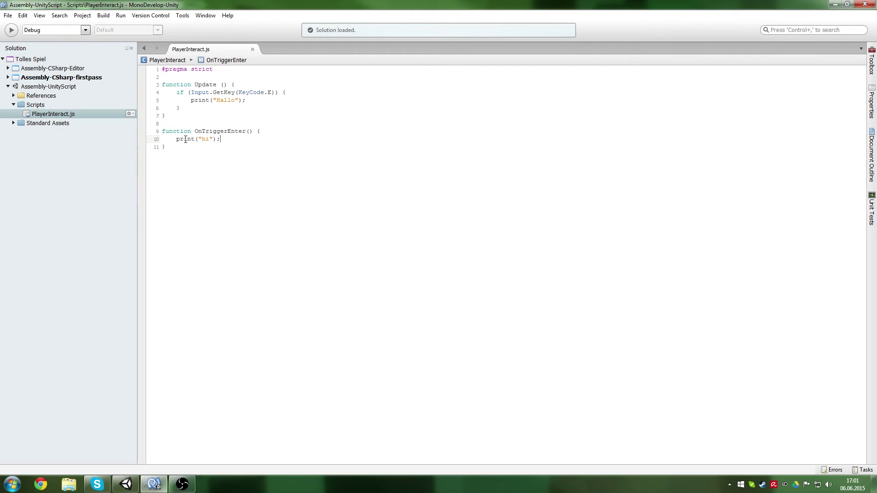
Step: Give OnTriggerEnter the parameter 'collision : Collision' and save
{"action": "left_click", "coordinate": [251, 132]}
{"action": "type", "text": "collision"}
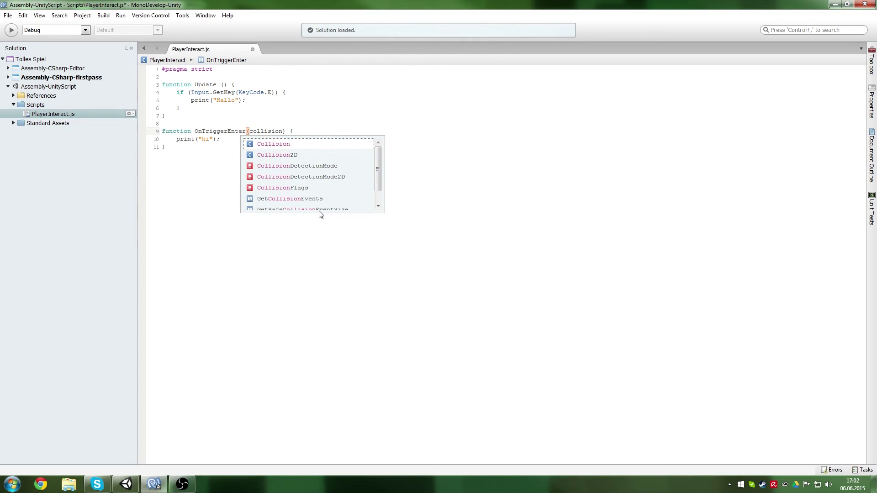
{"action": "key", "text": "Escape"}
{"action": "type", "text": ": "}
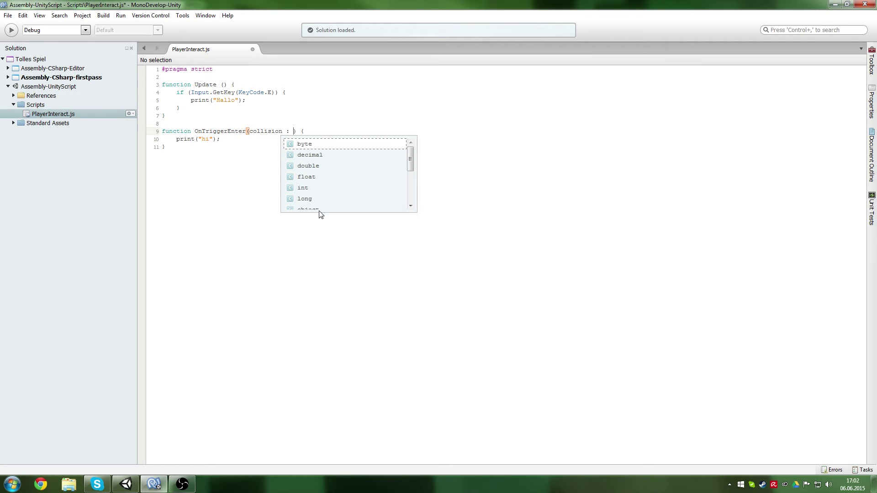
{"action": "type", "text": "Collision"}
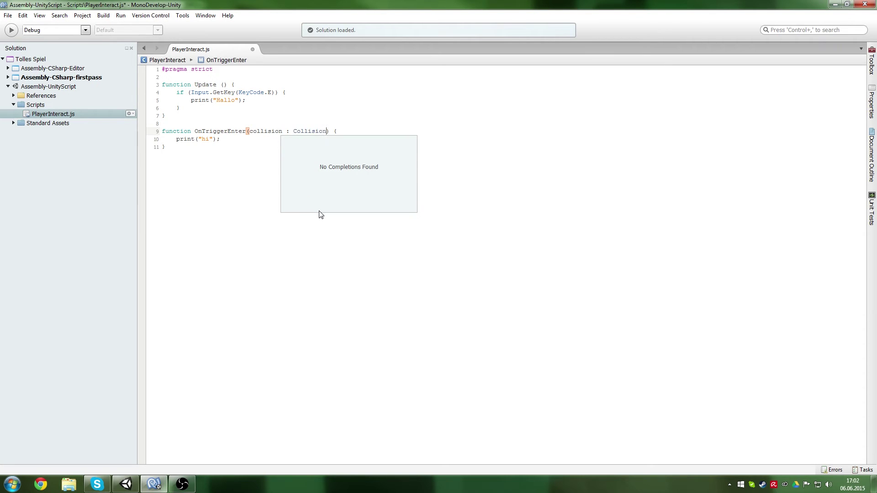
{"action": "key", "text": "ctrl+s"}
{"action": "left_click_drag", "start_coordinate": [249, 131], "coordinate": [284, 129]}
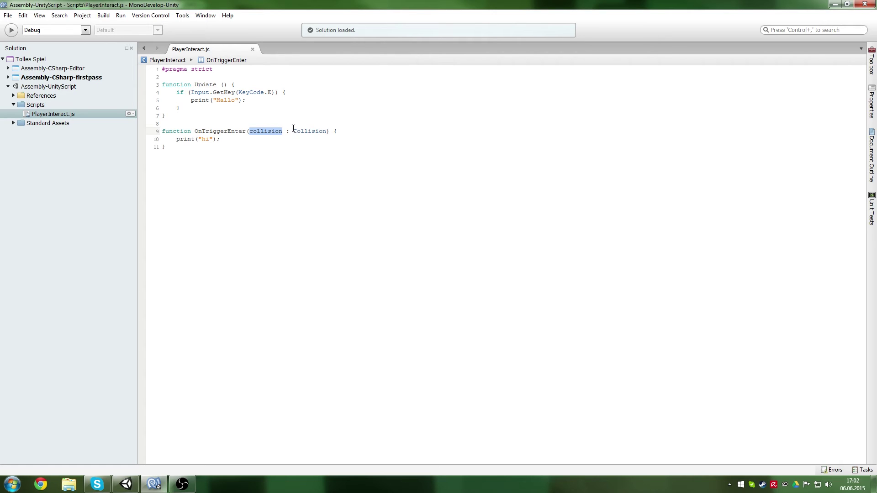
{"action": "left_click", "coordinate": [295, 131]}
Step: Wrap the print in if (collision.gameObject.tag == "Pickup") and change it to print "ja"
{"action": "left_click", "coordinate": [354, 131]}
{"action": "key", "text": "Return"}
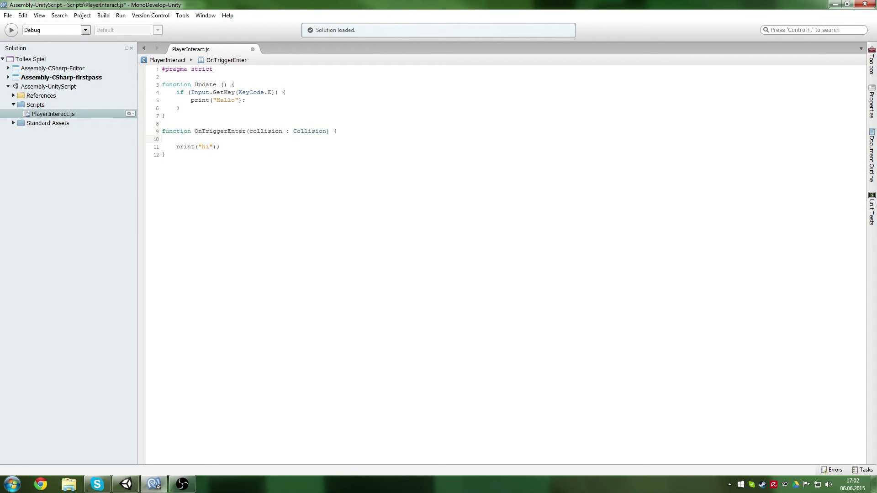
{"action": "type", "text": "if ("}
{"action": "type", "text": "collisio"}
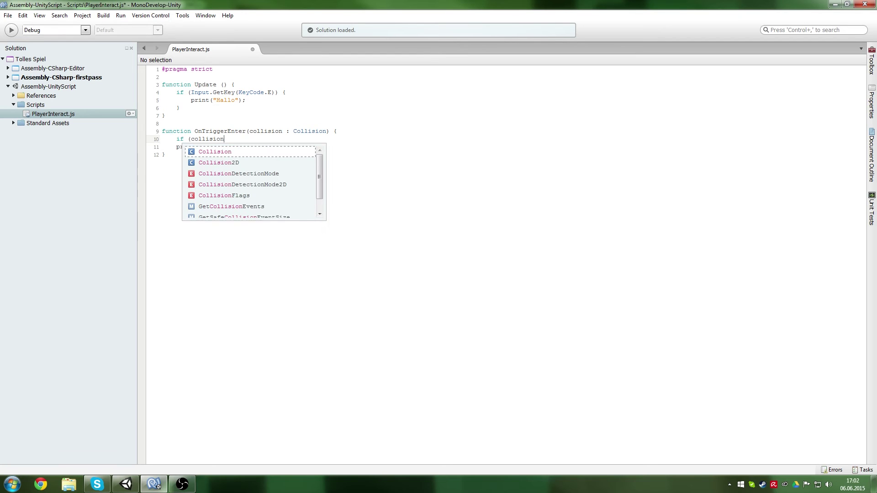
{"action": "type", "text": "n.gameObject.tag"}
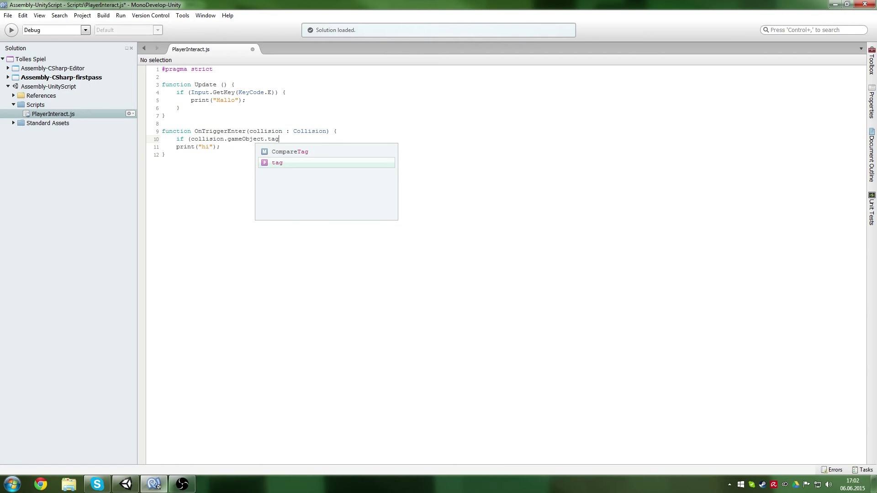
{"action": "type", "text": " =="}
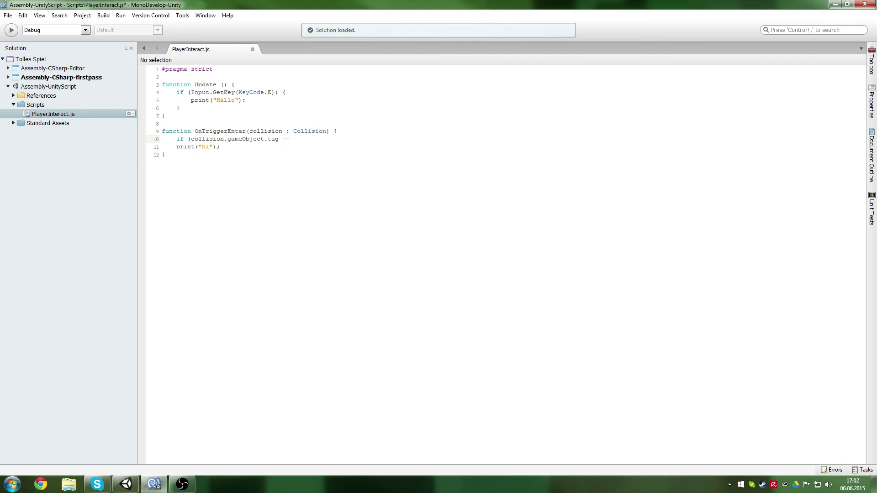
{"action": "type", "text": " \"\""}
{"action": "type", "text": "O"}
{"action": "key", "text": "BackSpace"}
{"action": "type", "text": "Pickup\""}
{"action": "type", "text": ")"}
{"action": "type", "text": " {"}
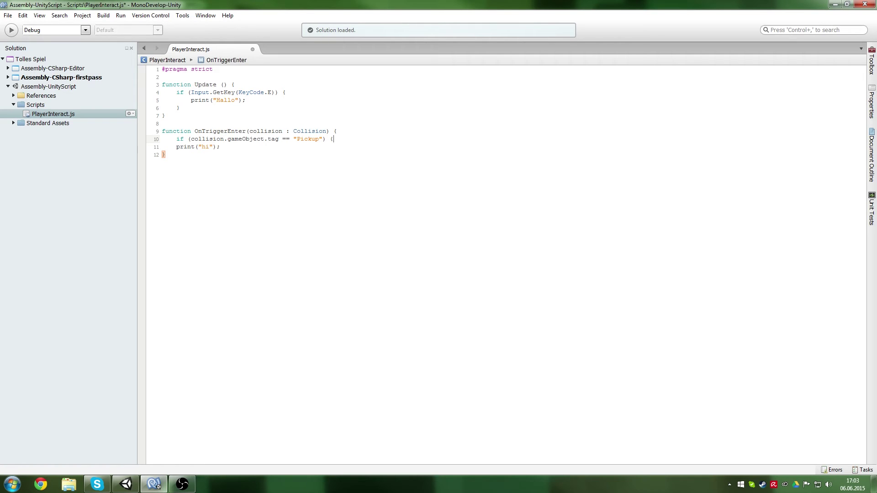
{"action": "left_click", "coordinate": [176, 147]}
{"action": "key", "text": "Tab"}
{"action": "key", "text": "End"}
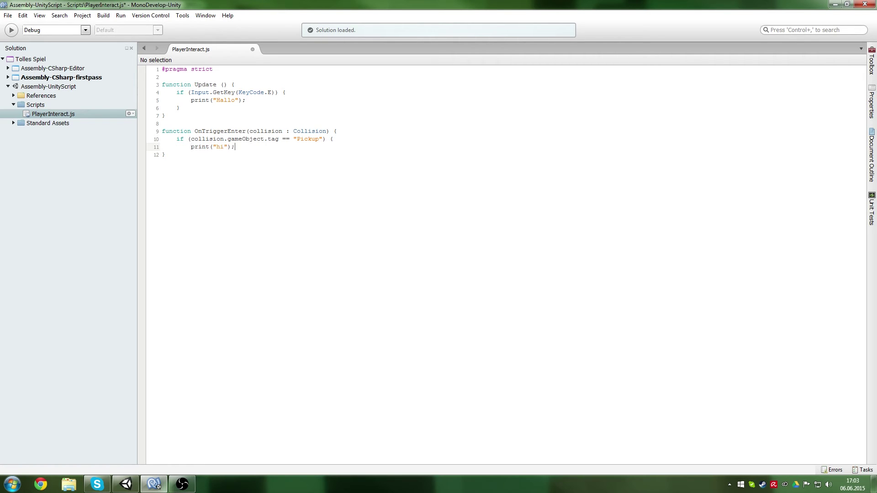
{"action": "key", "text": "Return"}
{"action": "type", "text": "}"}
{"action": "double_click", "coordinate": [224, 147]}
{"action": "type", "text": "ja"}
{"action": "key", "text": "ctrl+s"}
Step: Add an else branch printing "nein", save, and return to Unity
{"action": "key", "text": "Down"}
{"action": "type", "text": "else "}
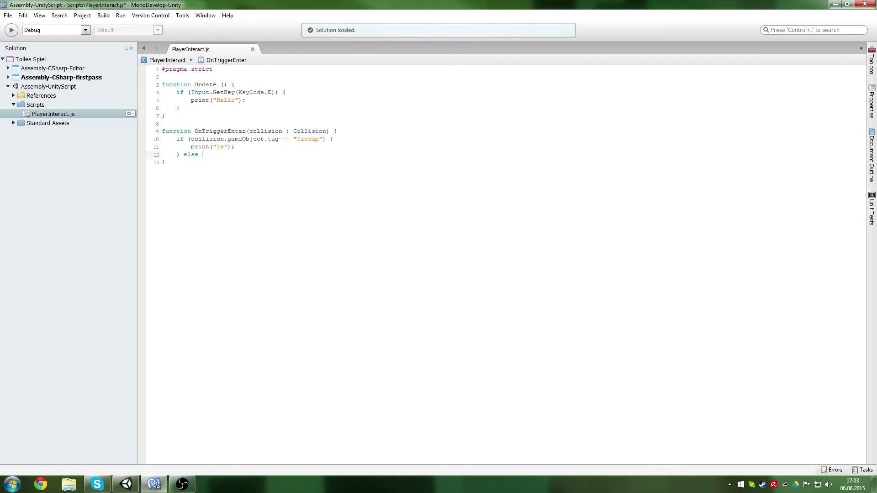
{"action": "type", "text": "{"}
{"action": "key", "text": "Return"}
{"action": "type", "text": "print(\"nein\");"}
{"action": "key", "text": "ctrl+s"}
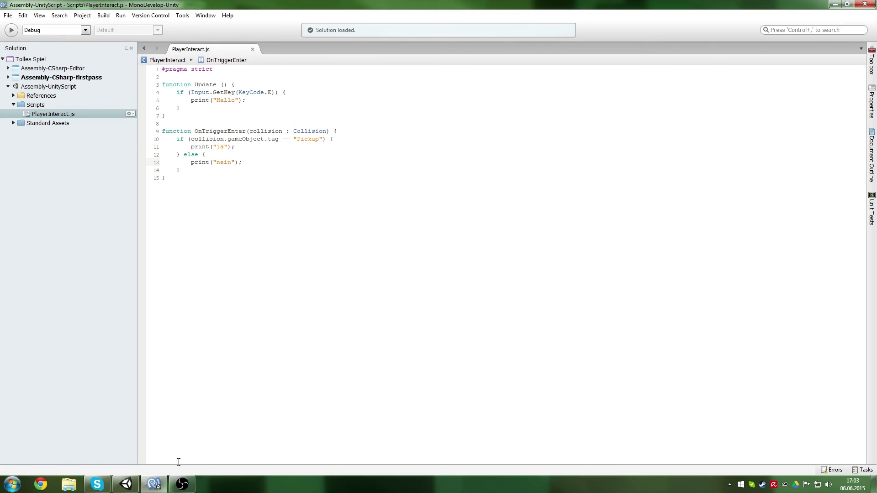
{"action": "left_click", "coordinate": [126, 484]}
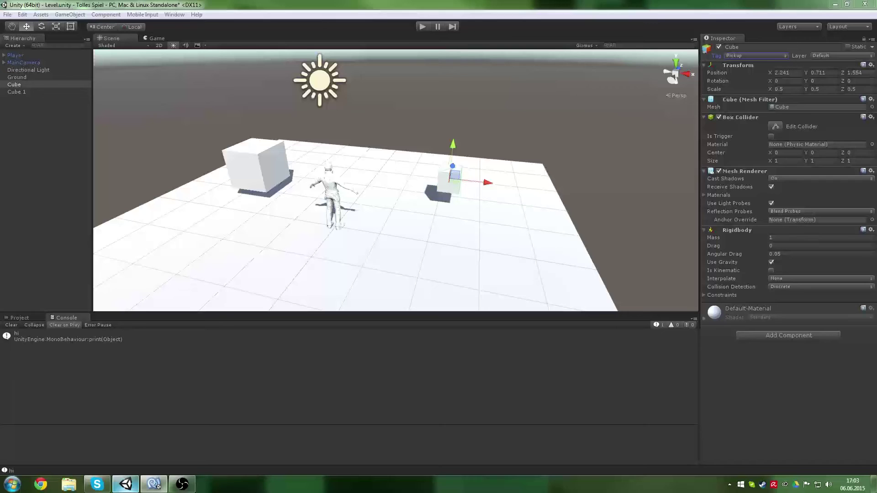
Step: Play-test walking forward with W, revealing the error that OnTriggerEnter needs a Collider parameter
{"action": "left_click", "coordinate": [429, 26]}
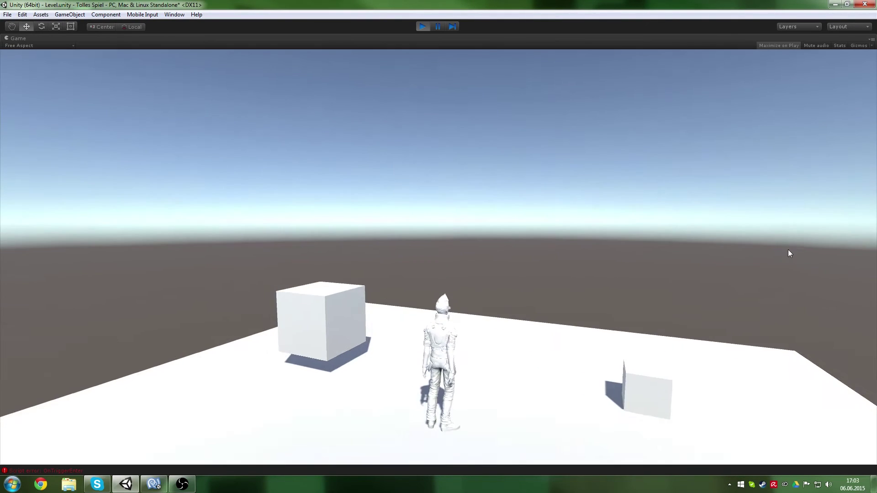
{"action": "key", "text": "w"}
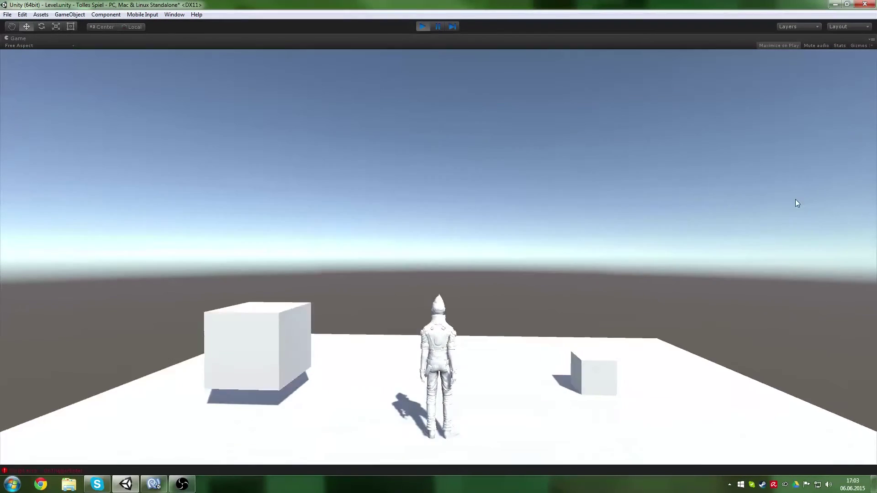
{"action": "left_click", "coordinate": [426, 26]}
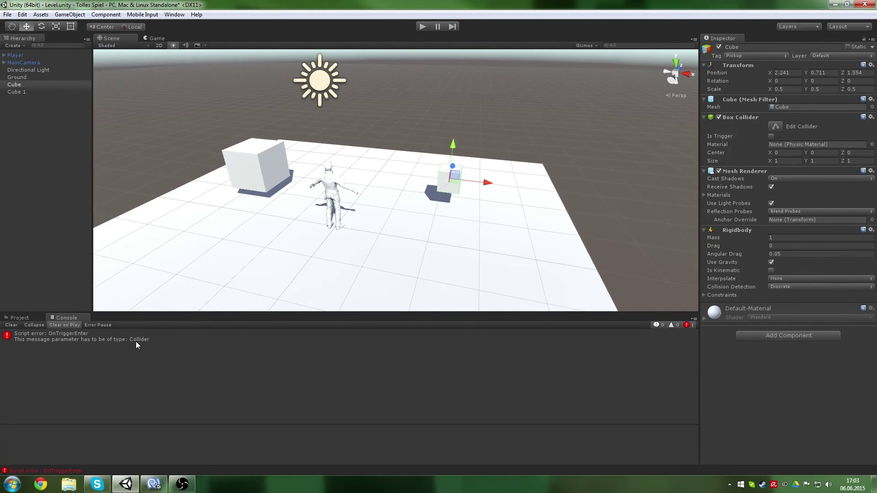
{"action": "left_click", "coordinate": [160, 488]}
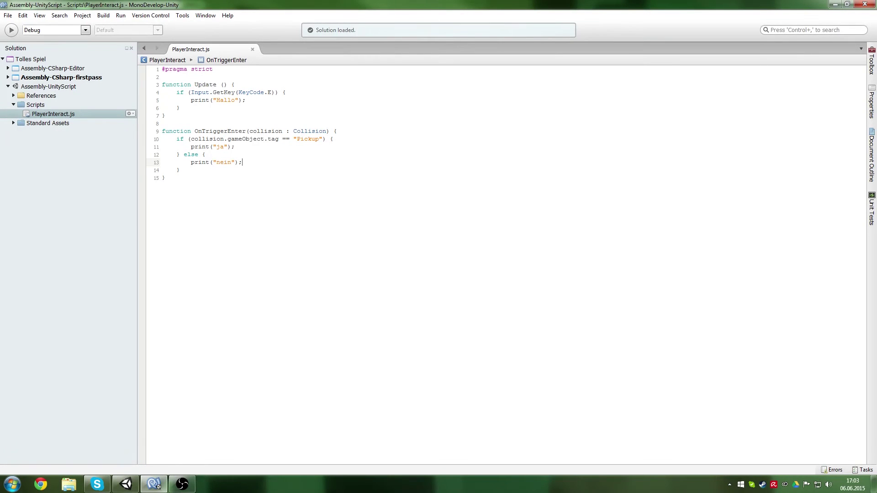
Step: Change the OnTriggerEnter parameter type from Collision to Collider, save, and return to Unity
{"action": "left_click_drag", "start_coordinate": [323, 131], "coordinate": [308, 130]}
{"action": "type", "text": "ider"}
{"action": "key", "text": "Delete"}
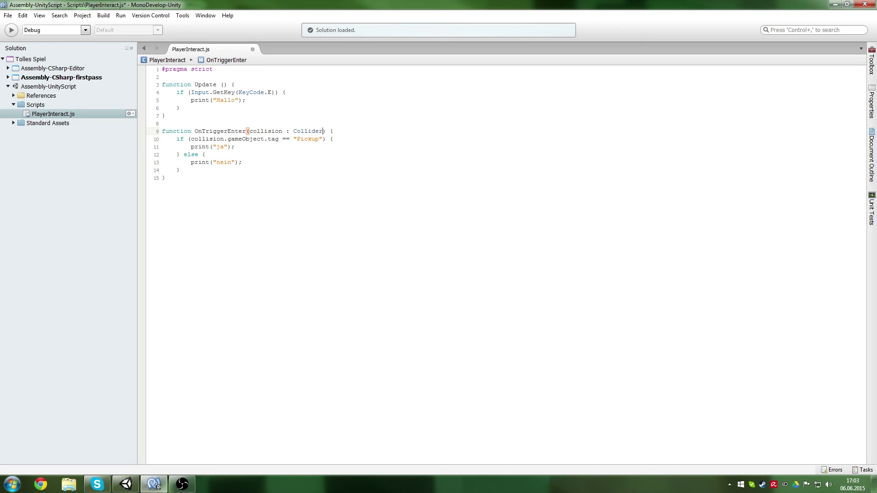
{"action": "key", "text": "ctrl+s"}
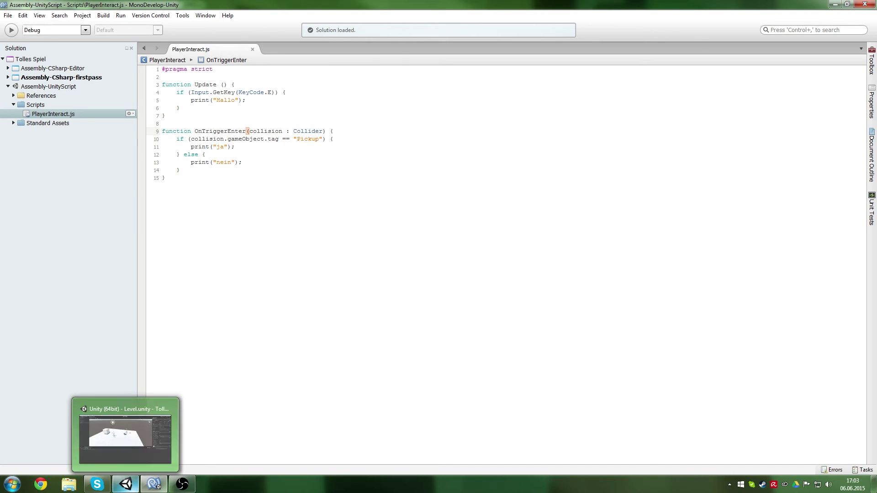
{"action": "left_click", "coordinate": [126, 484]}
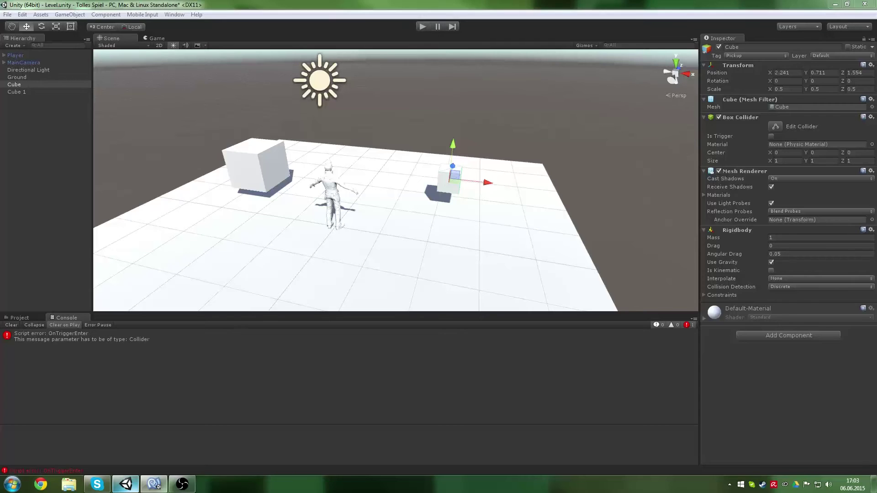
Step: Play-test walking past both cubes with W, A, D, logging 'nein' and 'ja', then stop
{"action": "left_click", "coordinate": [423, 26]}
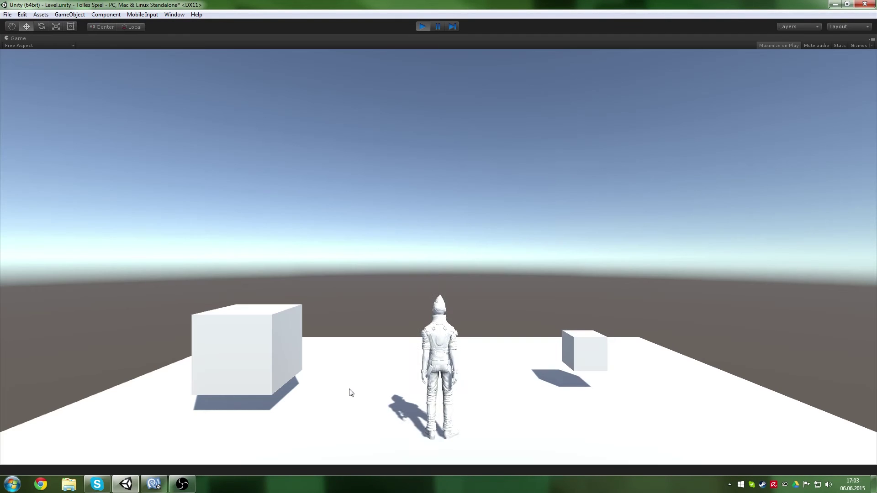
{"action": "key", "text": "w"}
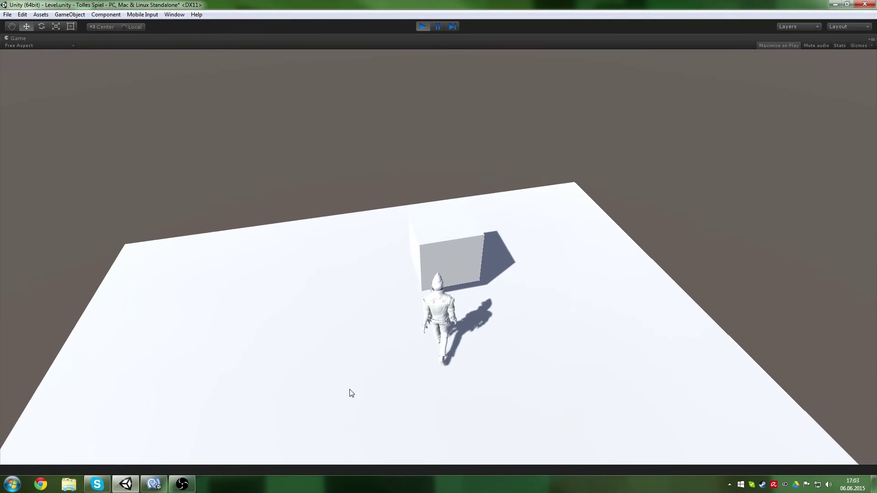
{"action": "key", "text": "d"}
{"action": "key", "text": "w"}
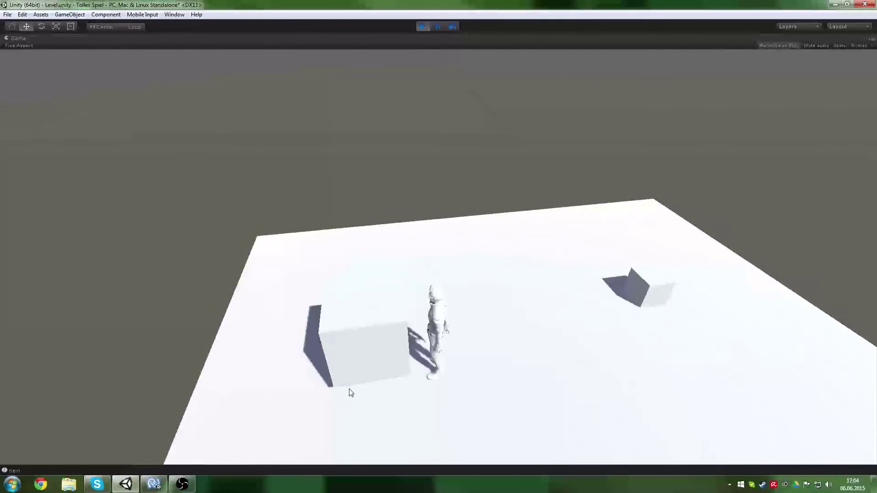
{"action": "key", "text": "d"}
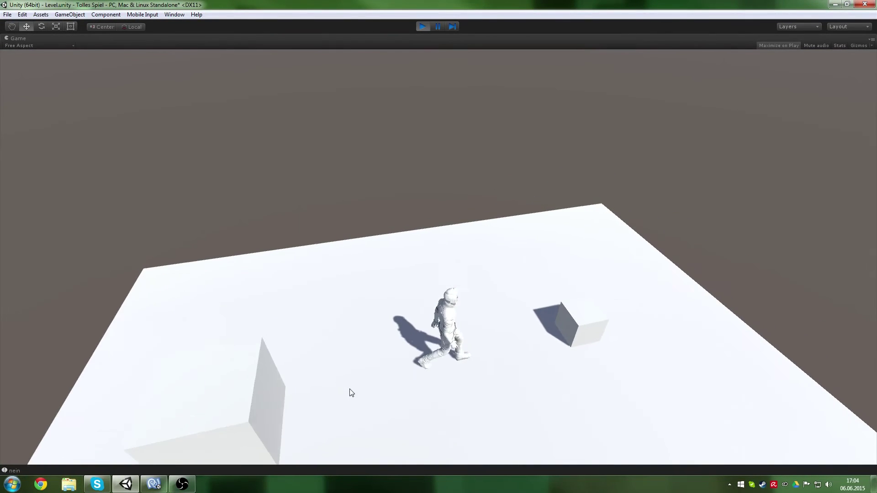
{"action": "key", "text": "a"}
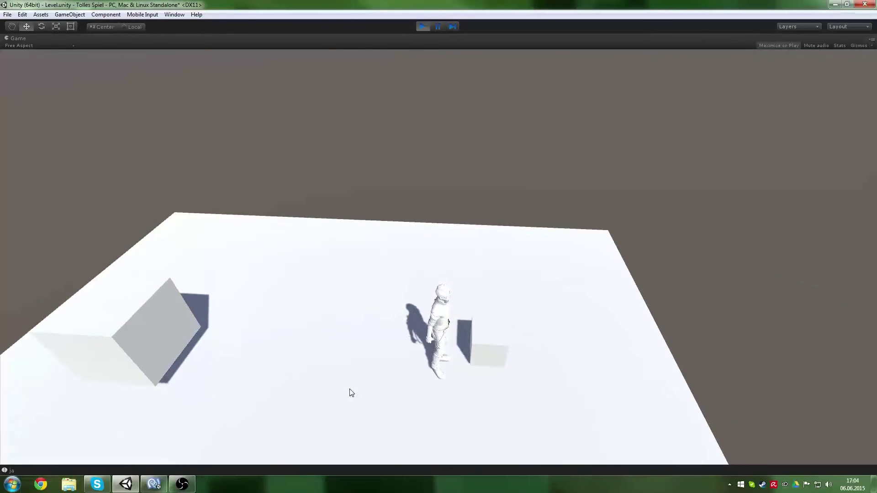
{"action": "key", "text": "a"}
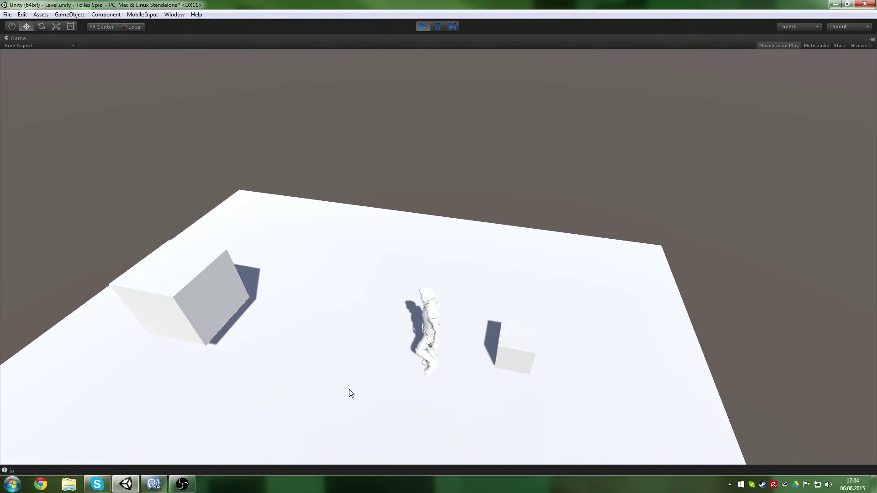
{"action": "key", "text": "a"}
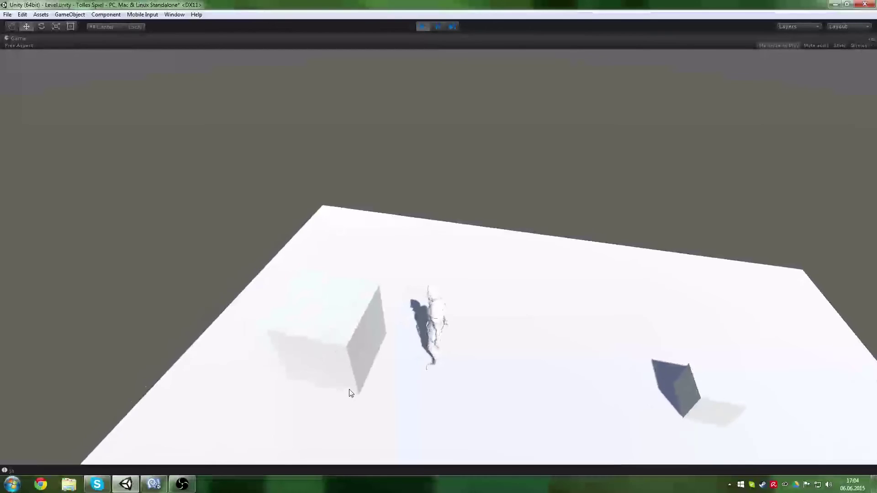
{"action": "key", "text": "d"}
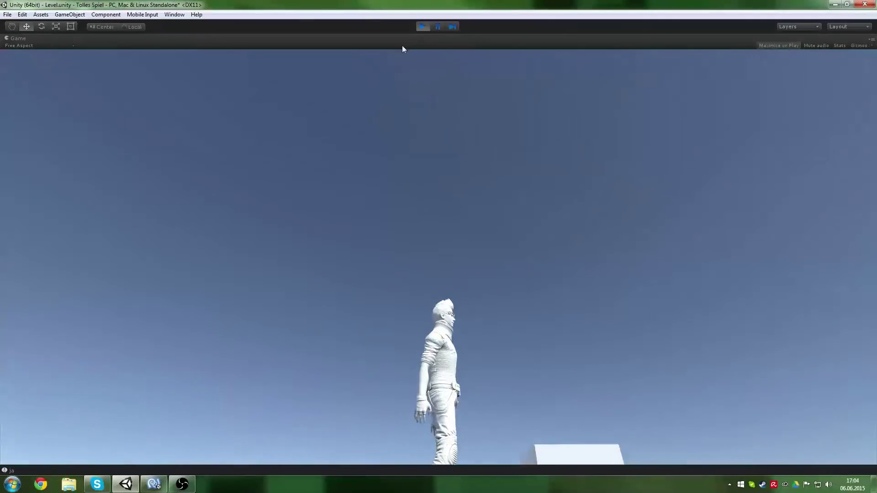
{"action": "left_click", "coordinate": [426, 30]}
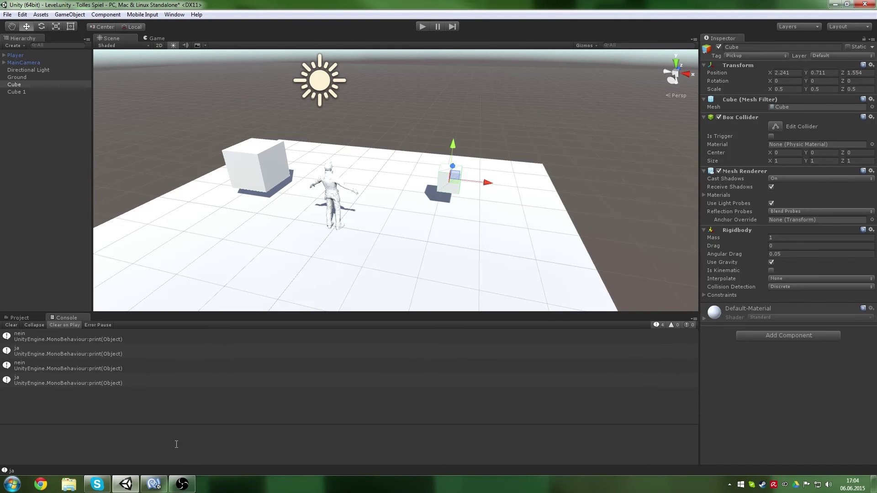
{"action": "left_click", "coordinate": [157, 484]}
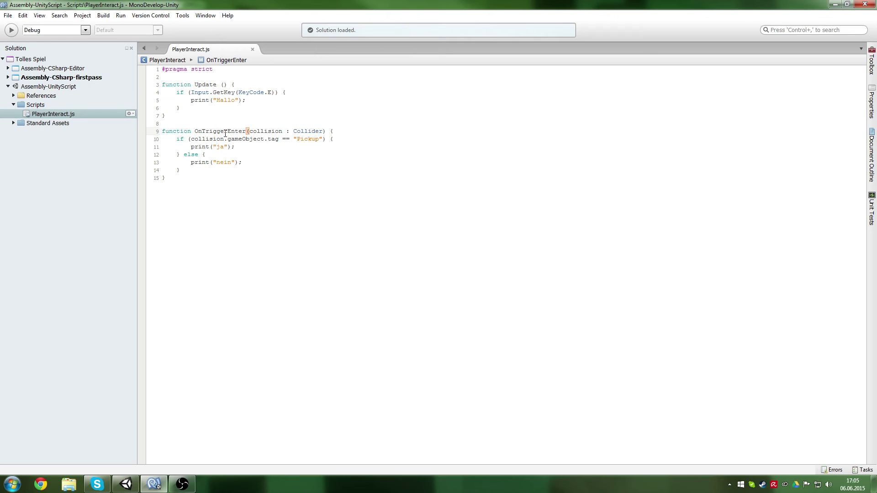
Step: Rename OnTriggerEnter to OnTriggerStay, delete the Update function, and save PlayerInteract.js
{"action": "left_click_drag", "start_coordinate": [227, 131], "coordinate": [246, 131]}
{"action": "type", "text": "Stay"}
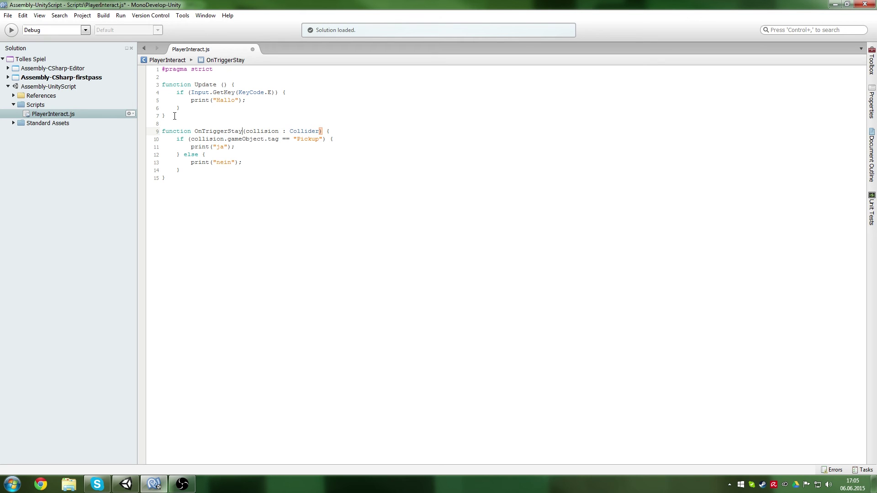
{"action": "mouse_move", "coordinate": [175, 116]}
{"action": "left_mouse_down"}
{"action": "mouse_move", "coordinate": [159, 80]}
{"action": "mouse_move", "coordinate": [150, 87]}
{"action": "left_mouse_up"}
{"action": "key", "text": "BackSpace"}
{"action": "key", "text": "BackSpace"}
{"action": "key", "text": "BackSpace"}
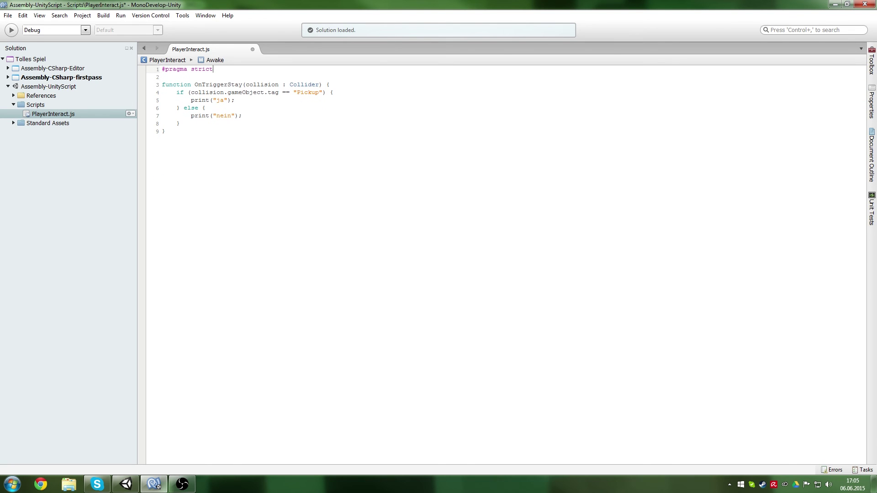
{"action": "key", "text": "ctrl+s"}
{"action": "left_click", "coordinate": [126, 484]}
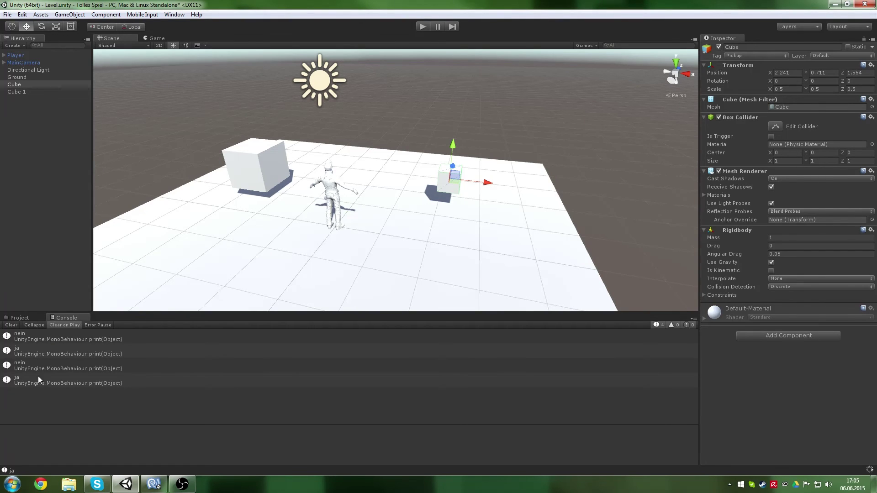
Step: Play the game unmaximized in the Game view, testing 'ja' logs near the Pickup cube, then stop
{"action": "left_click", "coordinate": [155, 39]}
{"action": "left_click", "coordinate": [589, 46]}
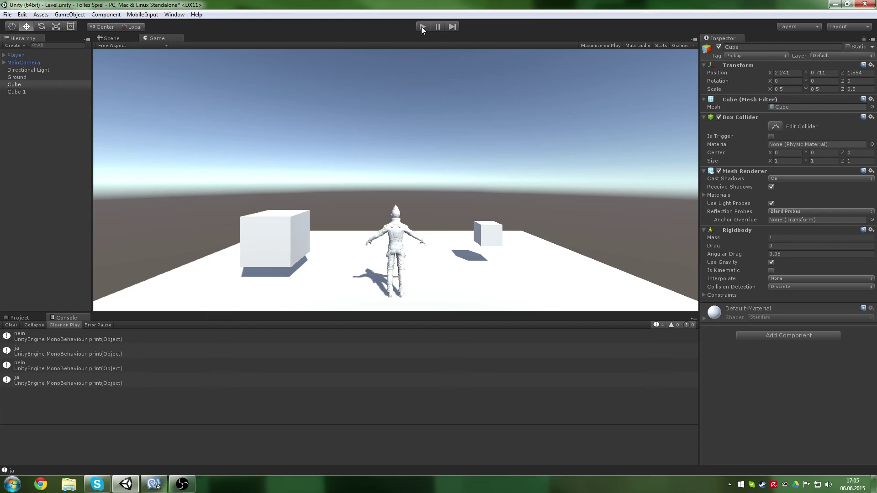
{"action": "left_click", "coordinate": [421, 27]}
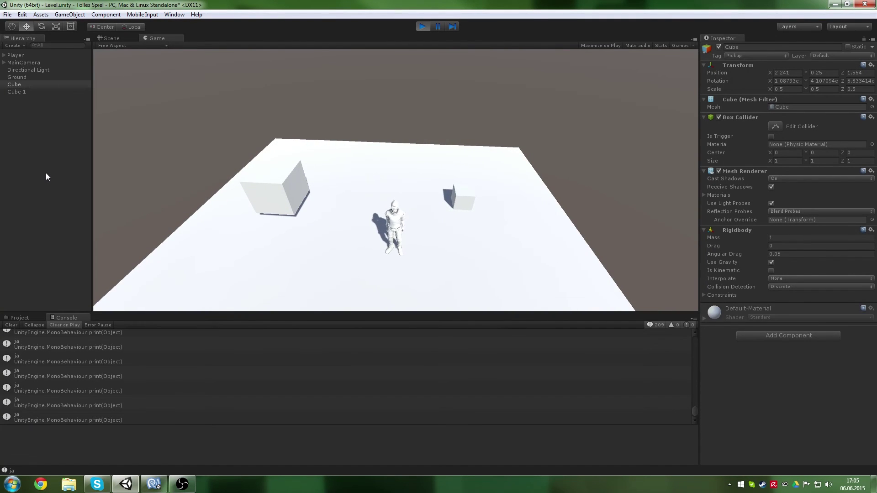
{"action": "left_click", "coordinate": [423, 27]}
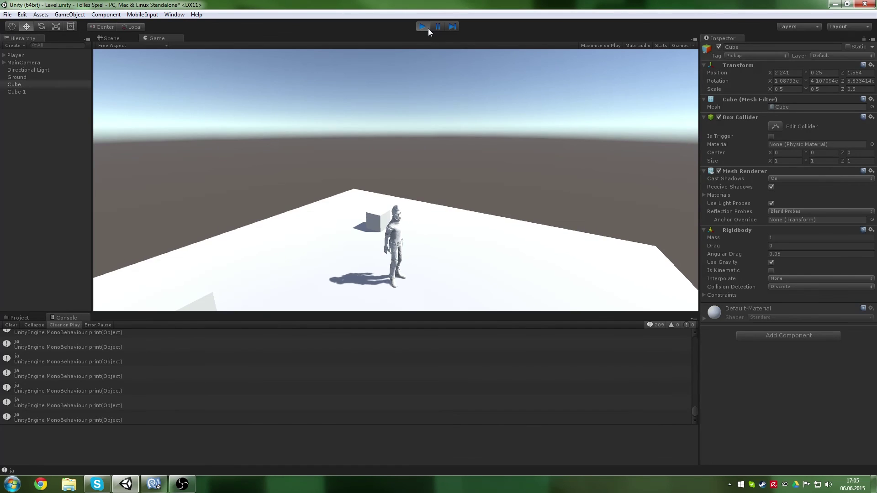
{"action": "left_click", "coordinate": [428, 28]}
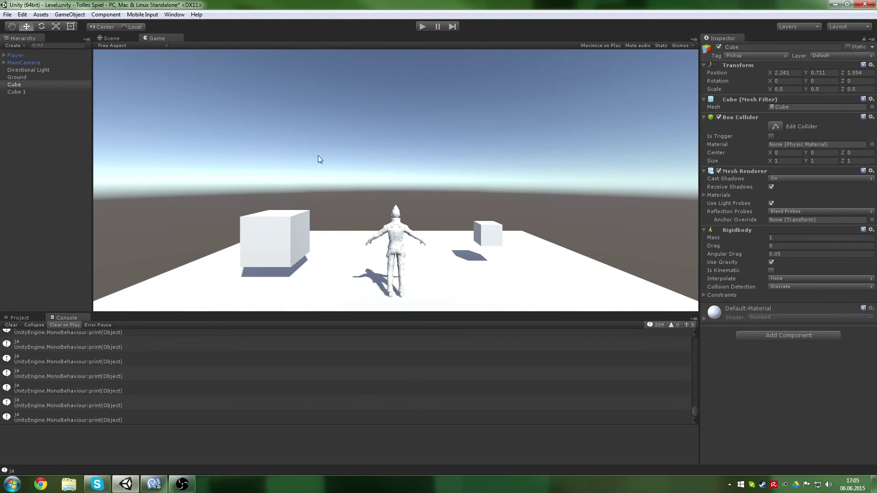
Step: Return to the Scene view and save the scene
{"action": "left_click", "coordinate": [113, 39]}
{"action": "key", "text": "ctrl+s"}
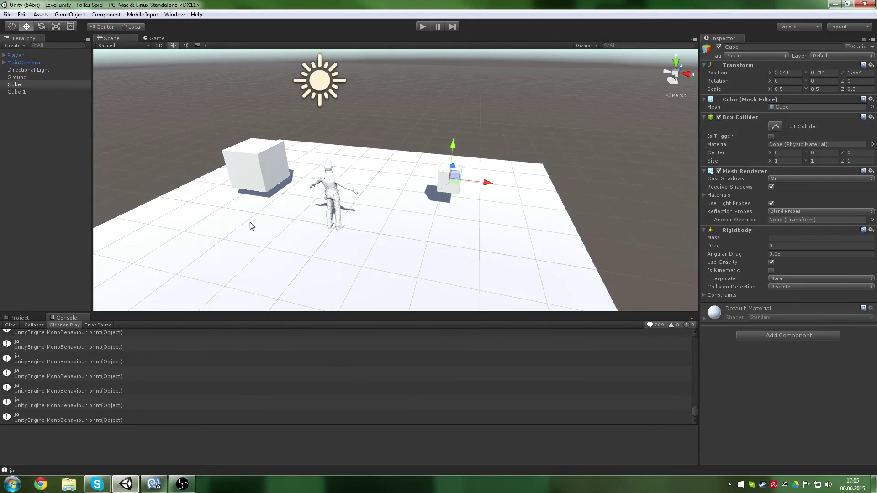
{"action": "left_click", "coordinate": [166, 484]}
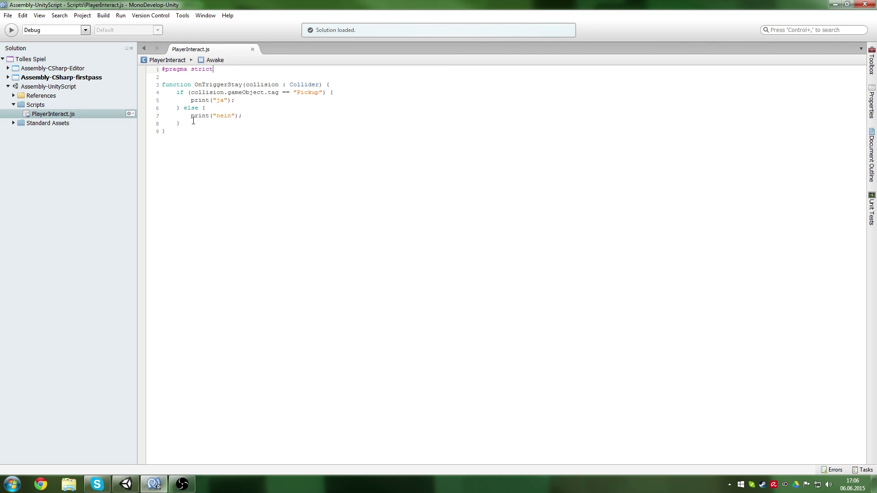
Step: Delete the else branch printing 'nein', leaving only the Pickup check that prints 'ja'
{"action": "left_click_drag", "start_coordinate": [193, 120], "coordinate": [182, 110]}
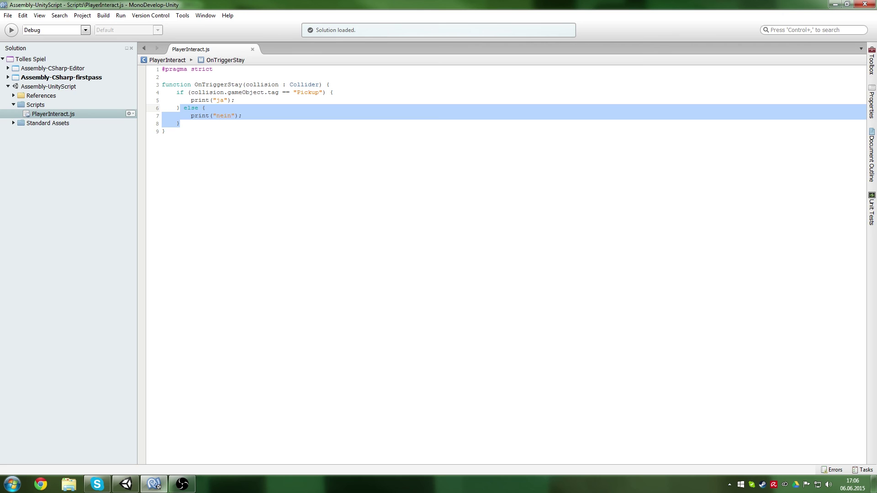
{"action": "key", "text": "Delete"}
{"action": "left_click", "coordinate": [190, 92]}
{"action": "left_click", "coordinate": [283, 94]}
{"action": "type", "text": "!"}
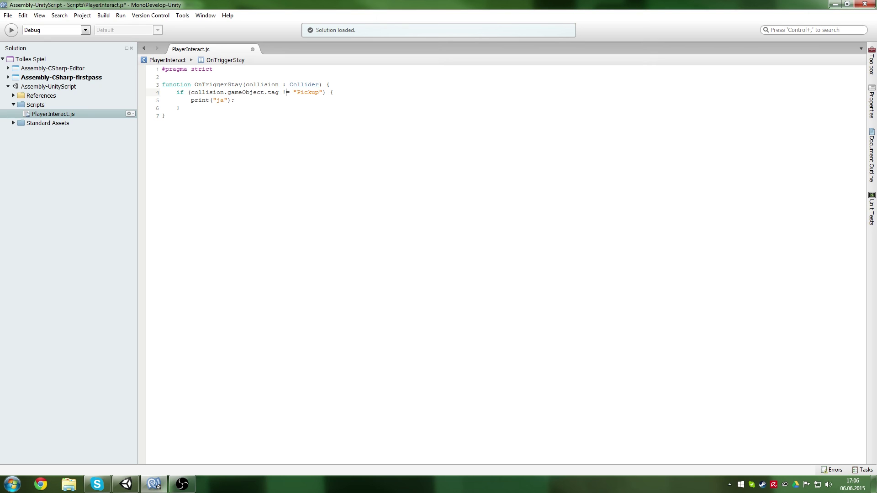
Step: Change the tag check from == to != and replace print("ja"); with return;, then save
{"action": "double_click", "coordinate": [283, 89]}
{"action": "type", "text": "!="}
{"action": "left_click", "coordinate": [243, 101]}
{"action": "key", "text": "shift+Home"}
{"action": "type", "text": "ret"}
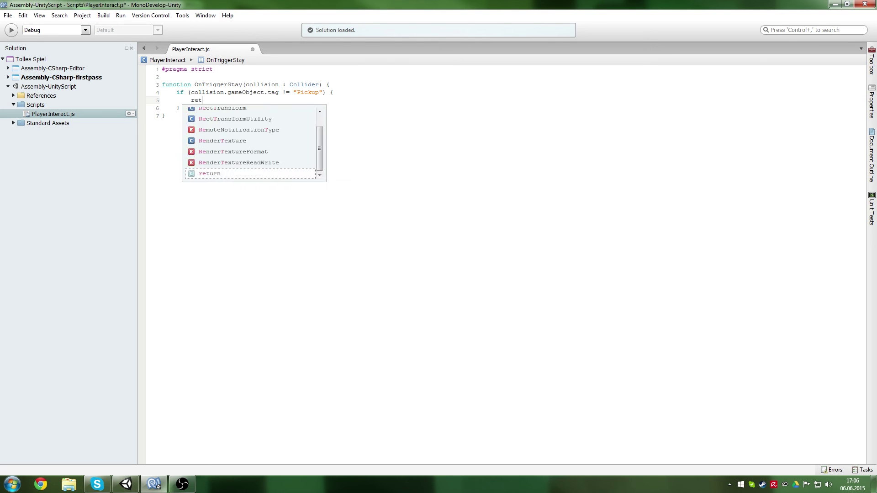
{"action": "type", "text": "urn;"}
{"action": "key", "text": "ctrl+s"}
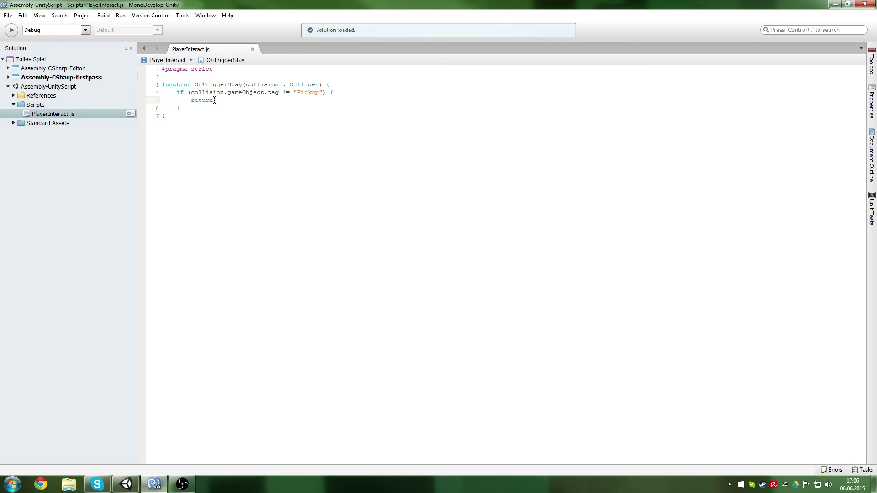
Step: Add a blank line after the if block and save the script again
{"action": "left_click", "coordinate": [164, 84]}
{"action": "left_click", "coordinate": [183, 108]}
{"action": "key", "text": "Return"}
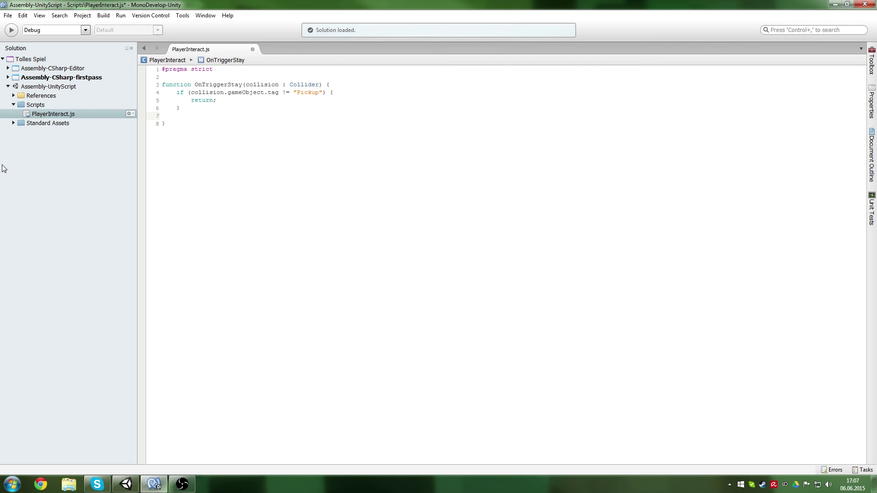
{"action": "key", "text": "ctrl+s"}
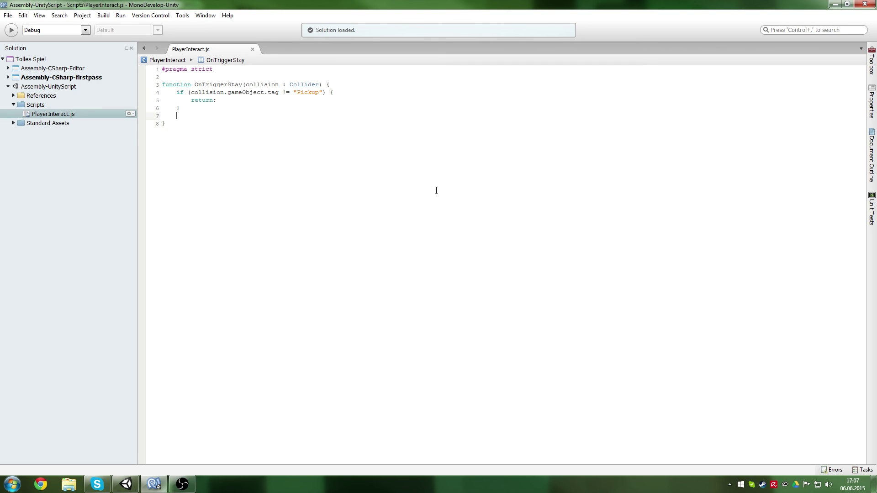